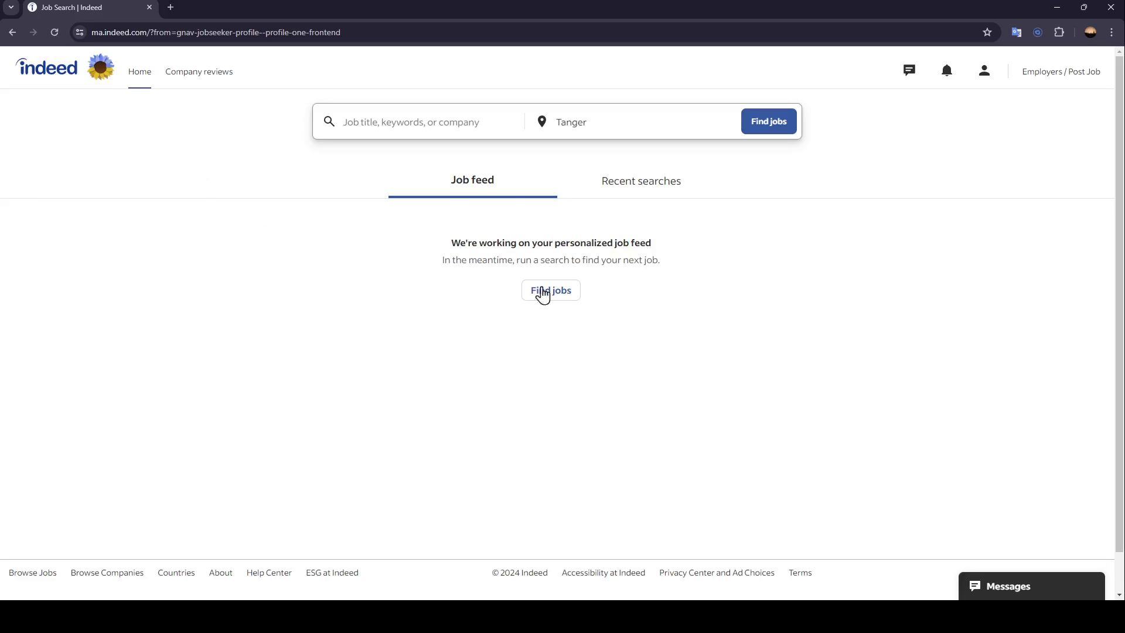
Run a location-only job search for Tanger, leaving the job title blank
{"action": "left_click", "coordinate": [648, 200]}
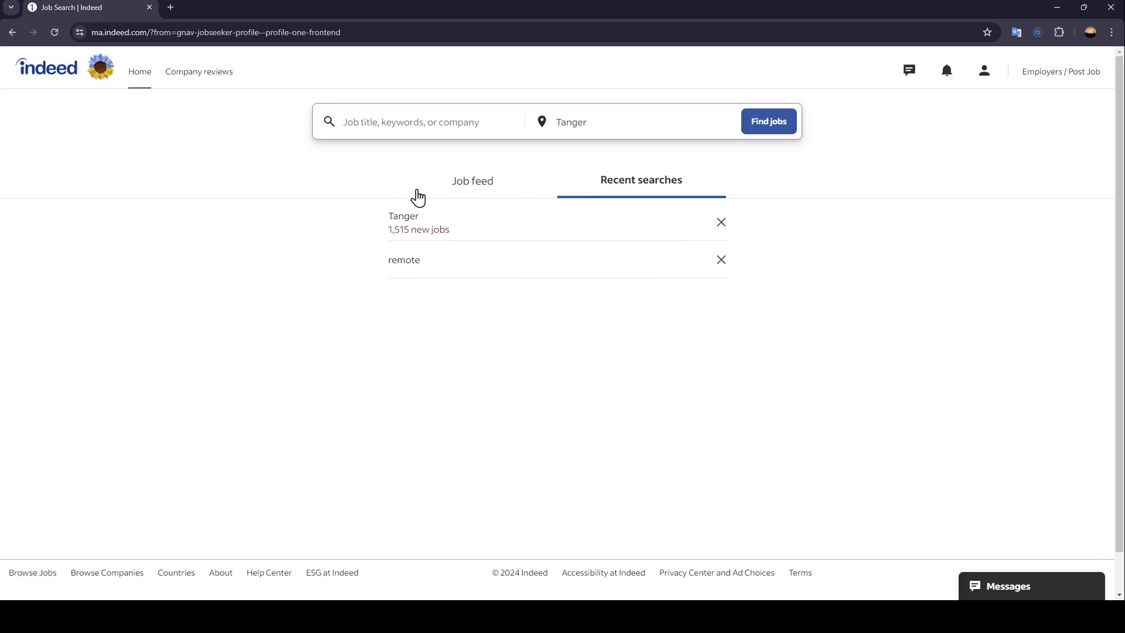
{"action": "left_click", "coordinate": [439, 187]}
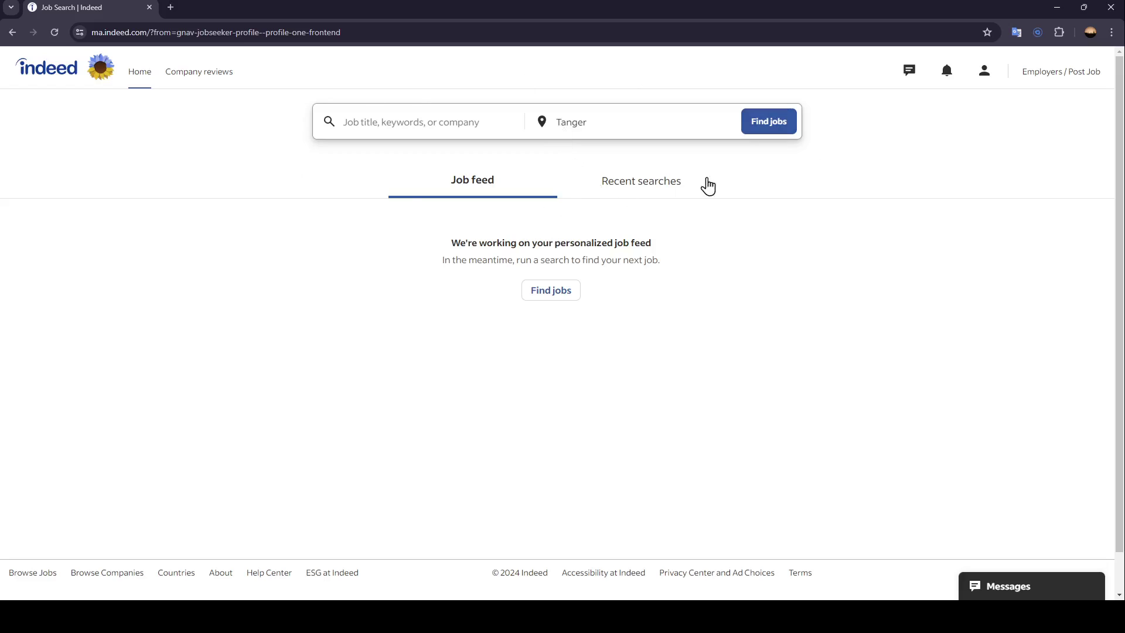
{"action": "left_click", "coordinate": [422, 132]}
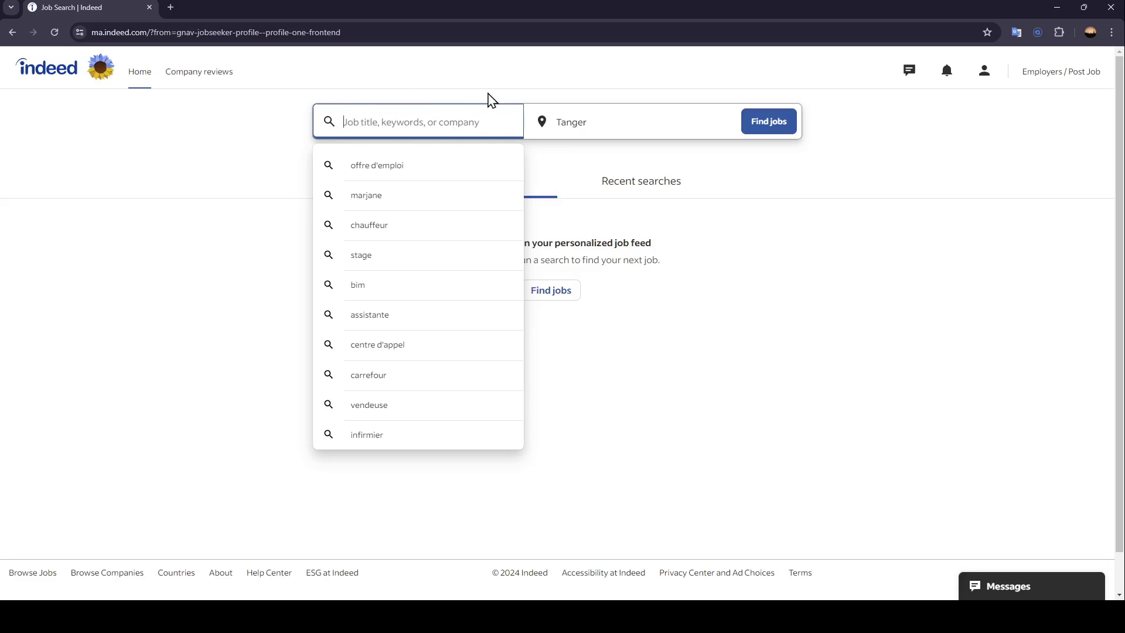
{"action": "left_click", "coordinate": [668, 122]}
{"action": "key", "text": "BackSpace"}
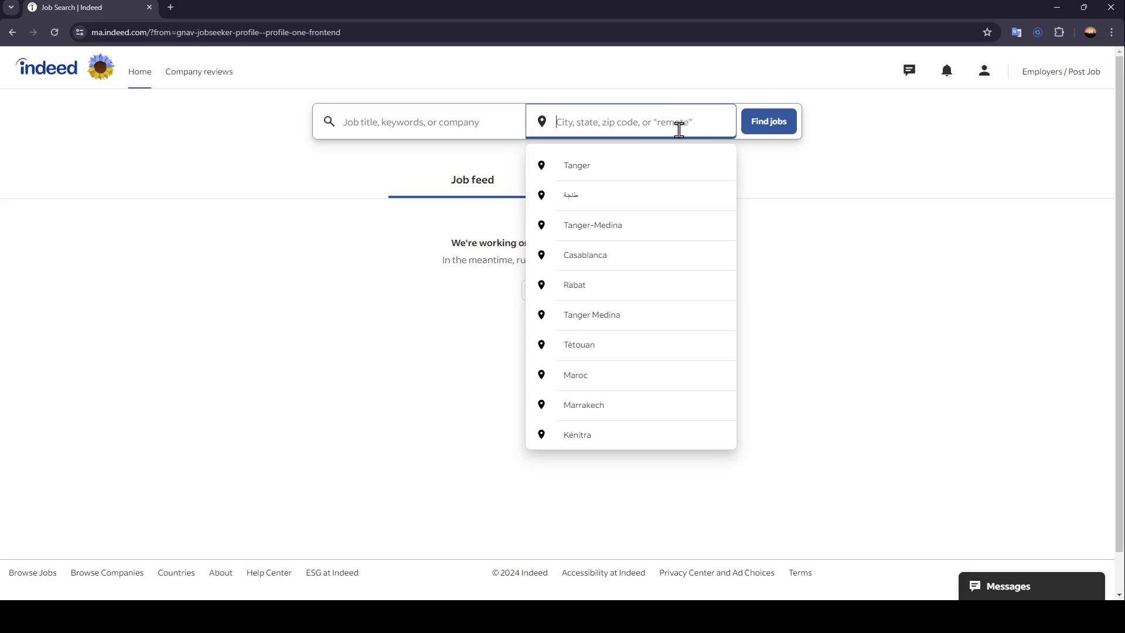
{"action": "left_click", "coordinate": [652, 176]}
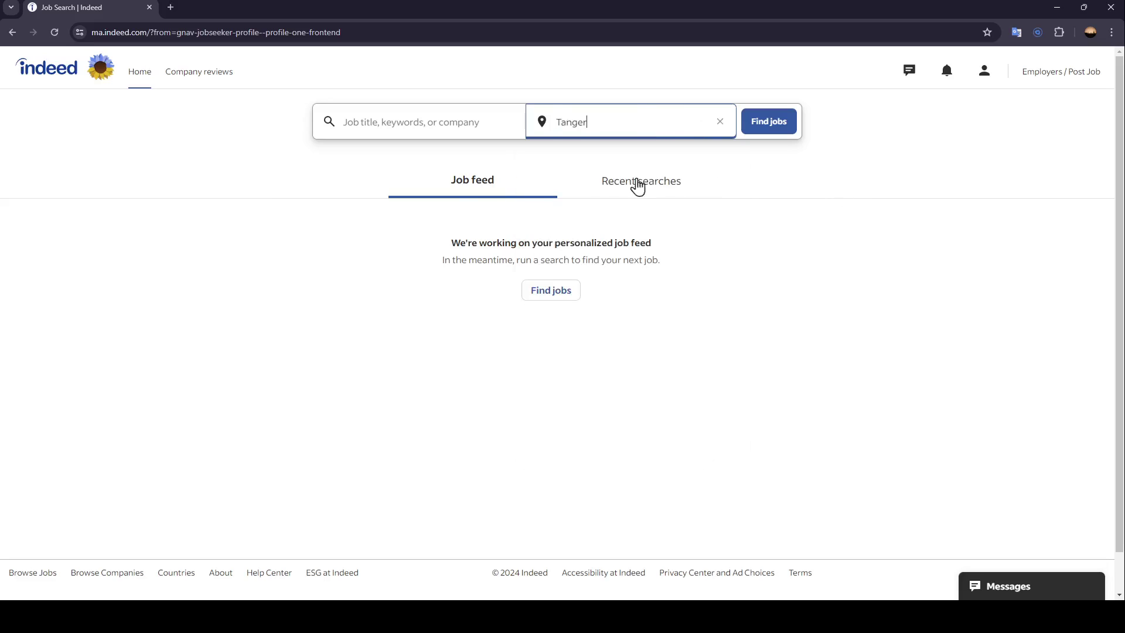
{"action": "left_click", "coordinate": [766, 128]}
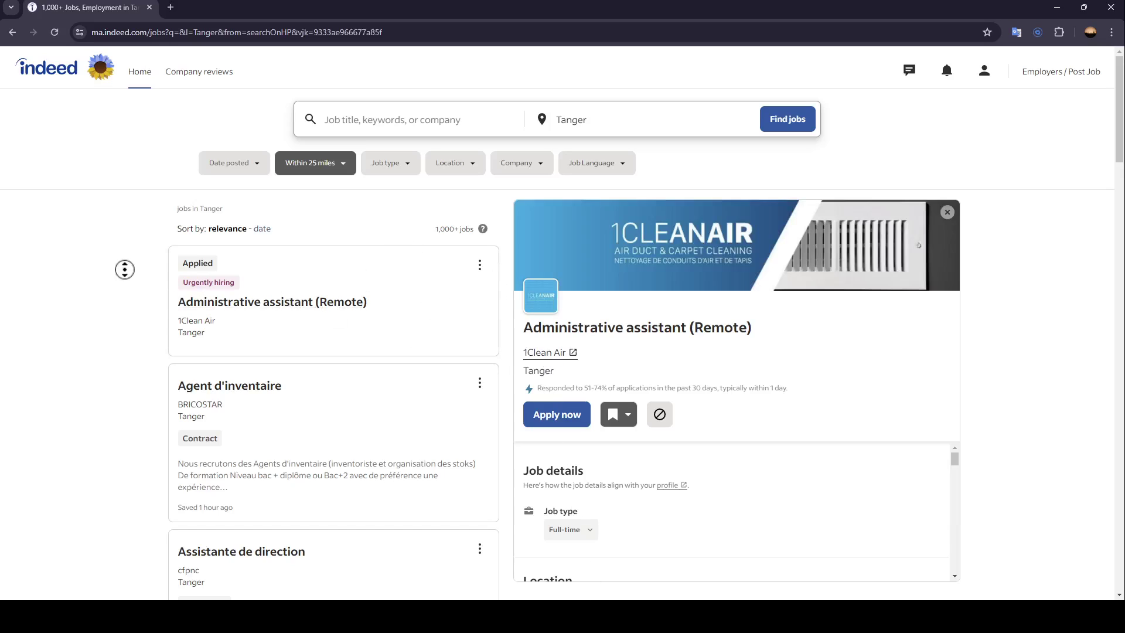
{"action": "scroll", "coordinate": [123, 314], "scroll_direction": "down", "scroll_amount": 2}
{"action": "scroll", "coordinate": [141, 214], "scroll_direction": "down", "scroll_amount": 2}
{"action": "scroll", "coordinate": [139, 204], "scroll_direction": "up", "scroll_amount": 4}
{"action": "scroll", "coordinate": [149, 220], "scroll_direction": "down", "scroll_amount": 1}
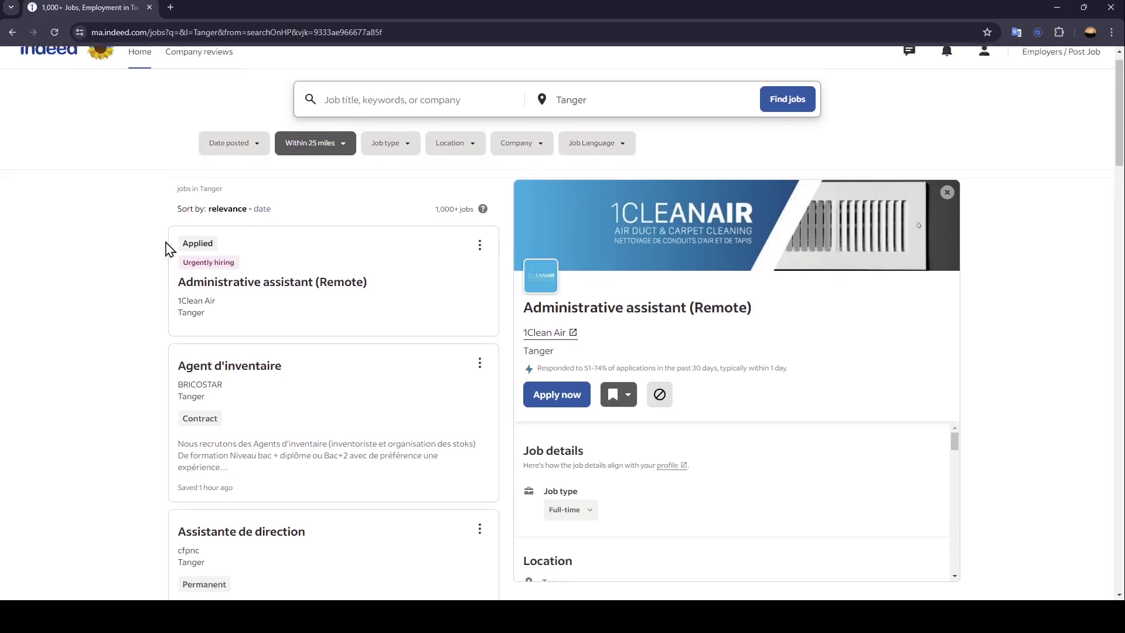
{"action": "scroll", "coordinate": [166, 246], "scroll_direction": "up", "scroll_amount": 1}
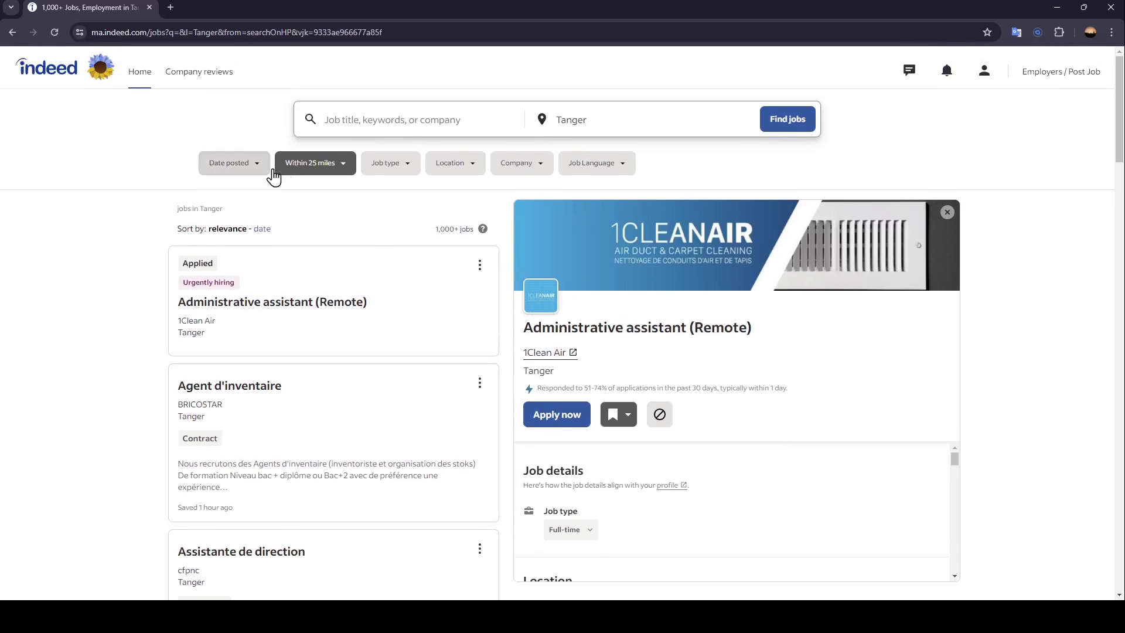
Set the Job Language filter to English (260)
{"action": "left_click", "coordinate": [594, 172]}
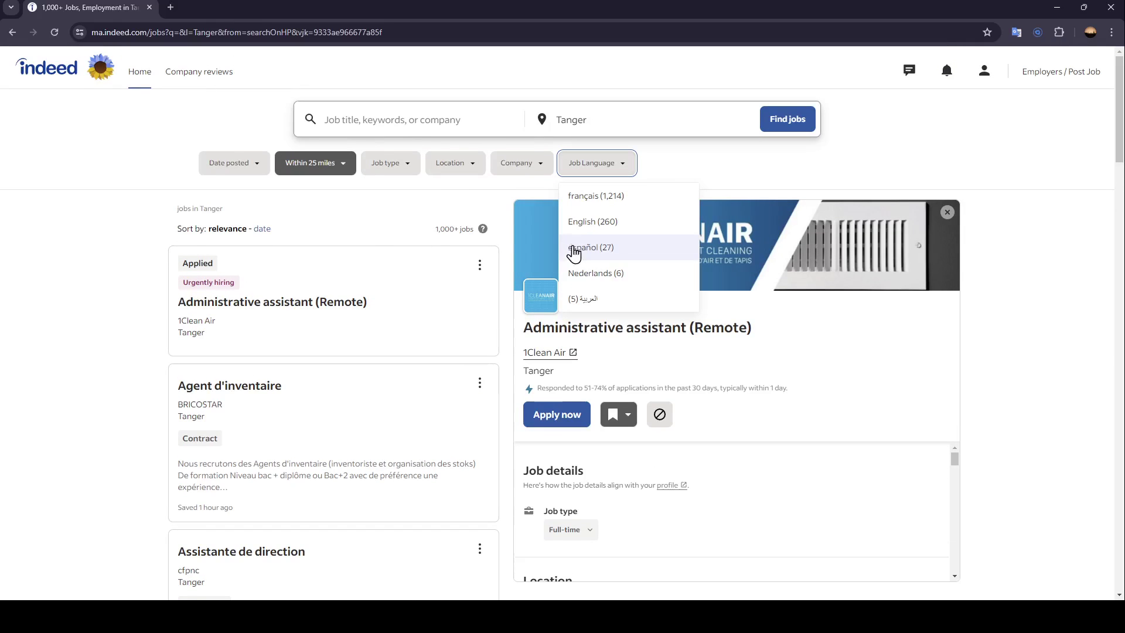
{"action": "left_click", "coordinate": [590, 222]}
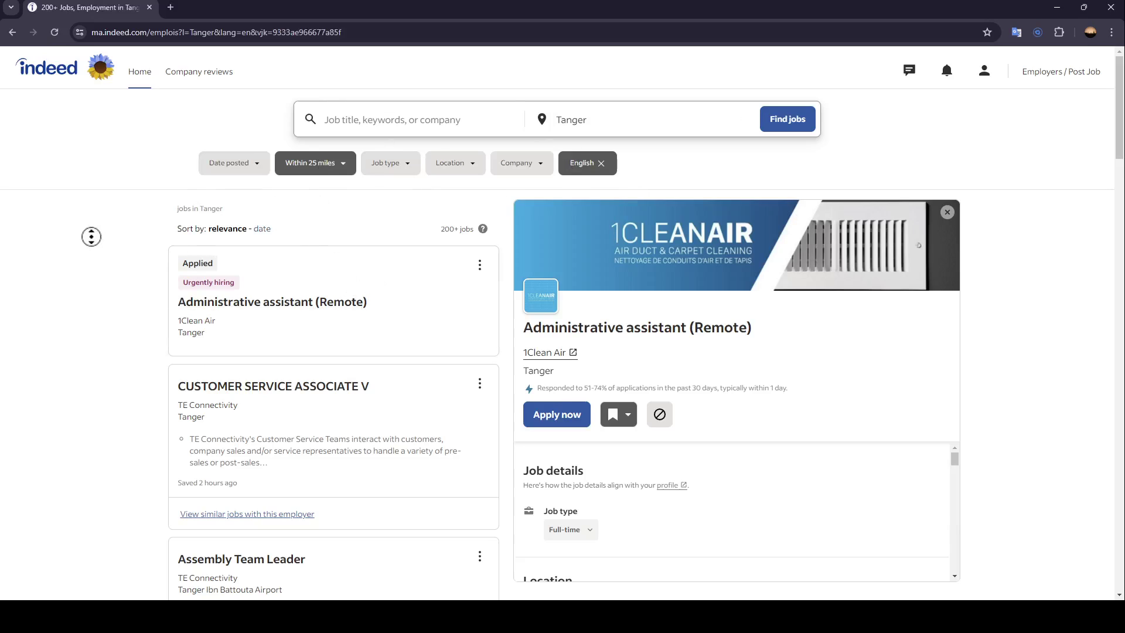
{"action": "scroll", "coordinate": [91, 272], "scroll_direction": "down", "scroll_amount": 3}
Open and save TE Connectivity's Assembly Team Leader posting, then scroll through its details
{"action": "left_click", "coordinate": [347, 256]}
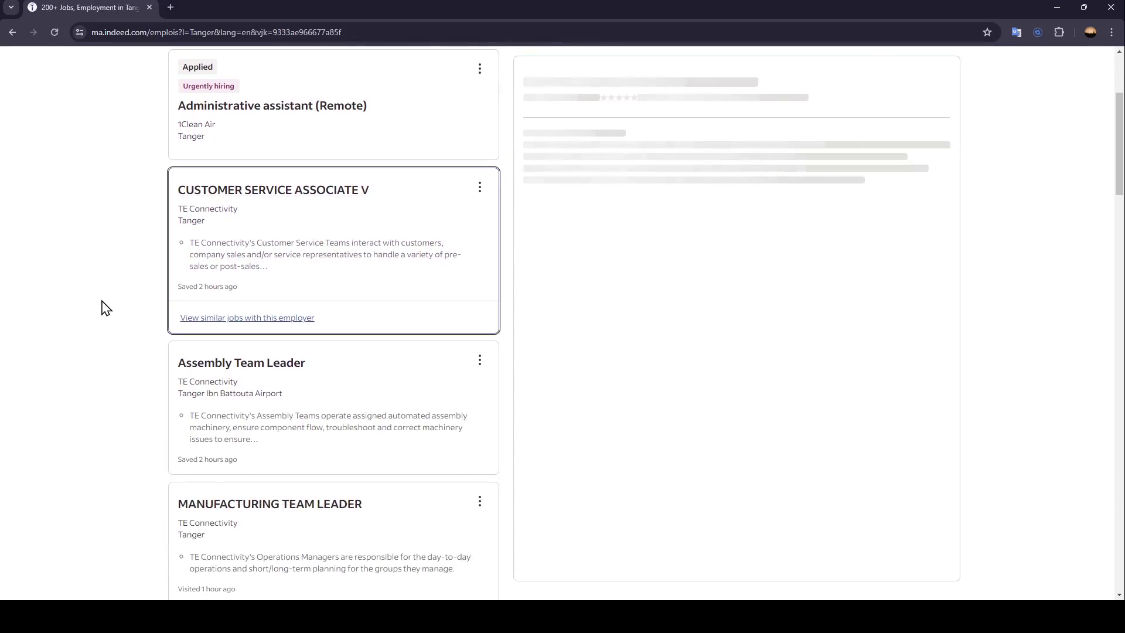
{"action": "left_click", "coordinate": [404, 389]}
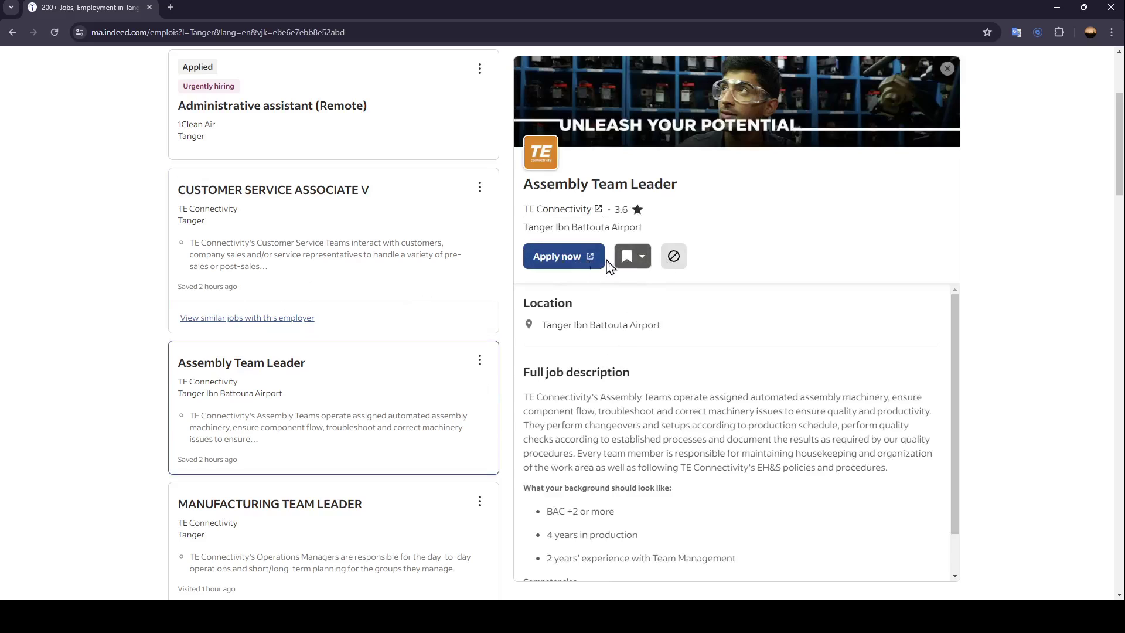
{"action": "left_click", "coordinate": [636, 265]}
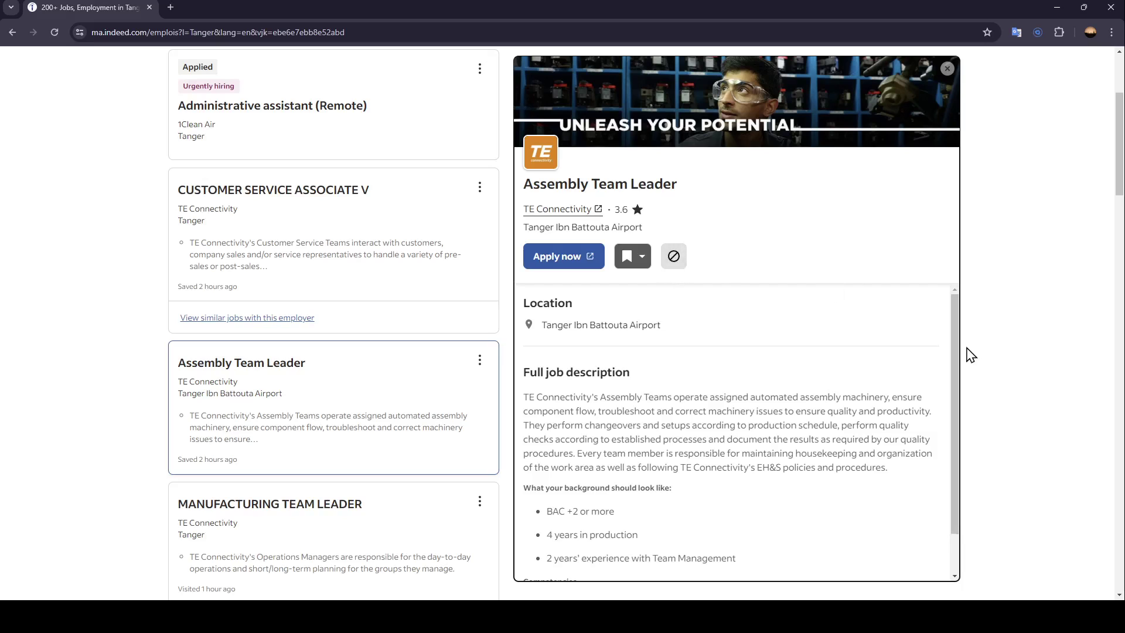
{"action": "left_click_drag", "start_coordinate": [957, 352], "coordinate": [992, 385]}
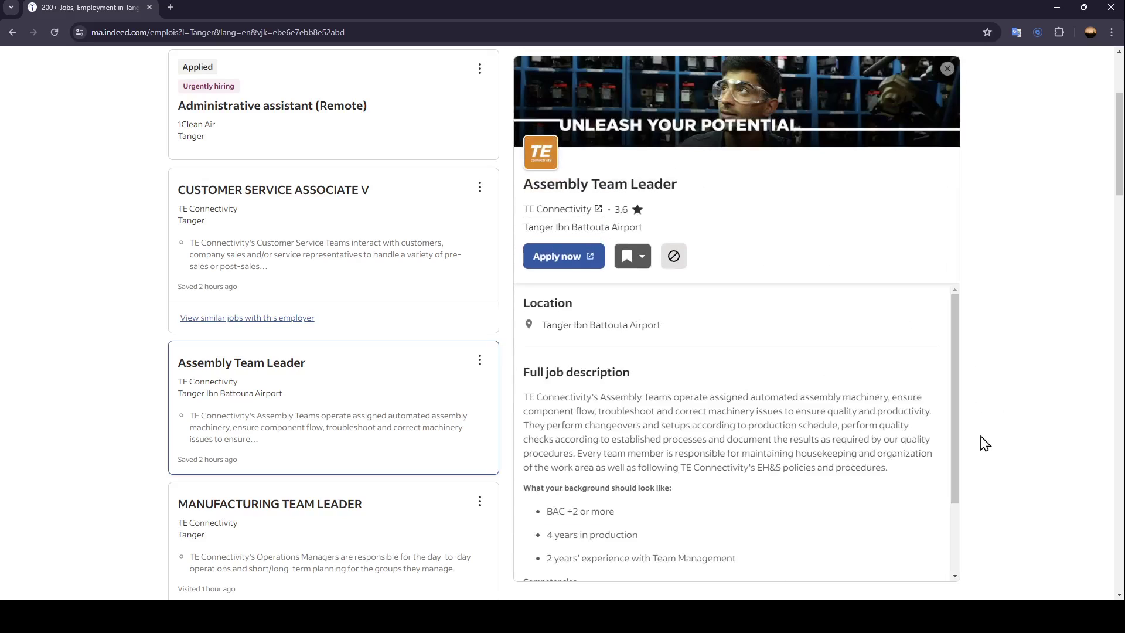
{"action": "left_click_drag", "start_coordinate": [959, 431], "coordinate": [967, 519]}
{"action": "left_click_drag", "start_coordinate": [951, 388], "coordinate": [957, 437]}
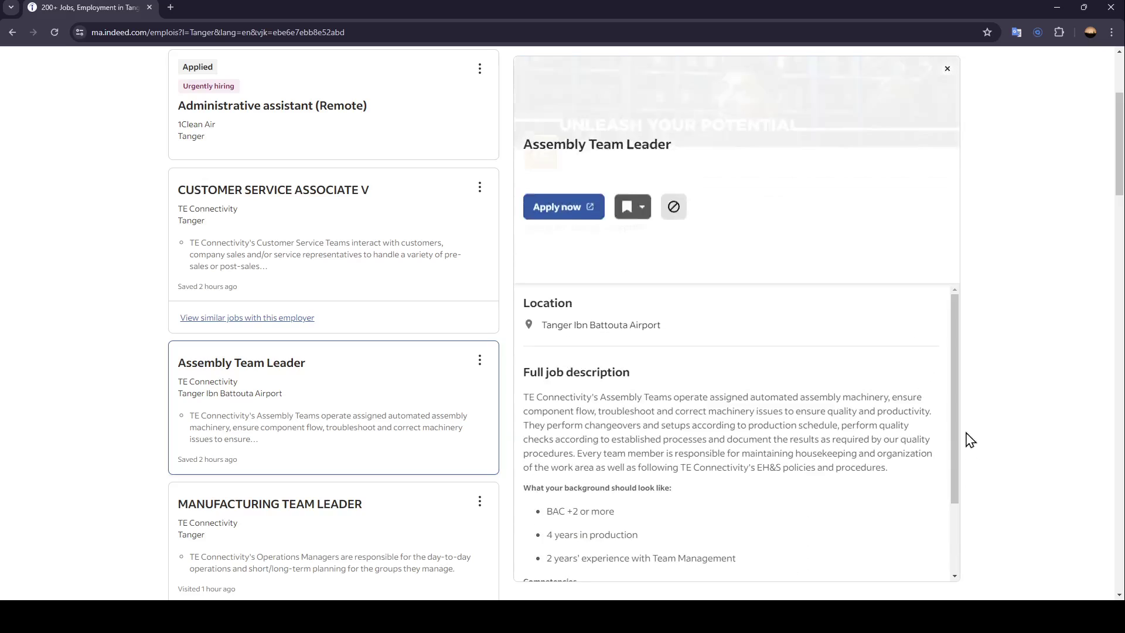
{"action": "left_click", "coordinate": [589, 280]}
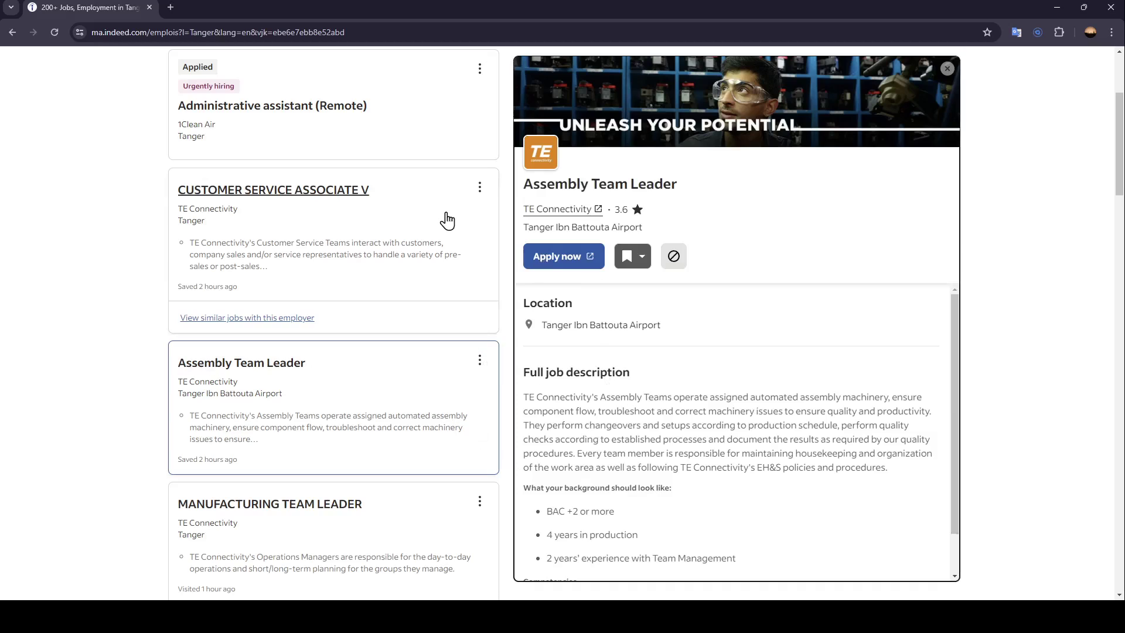
Mark the Administrative assistant (Remote) job as Saved
{"action": "left_click", "coordinate": [444, 123]}
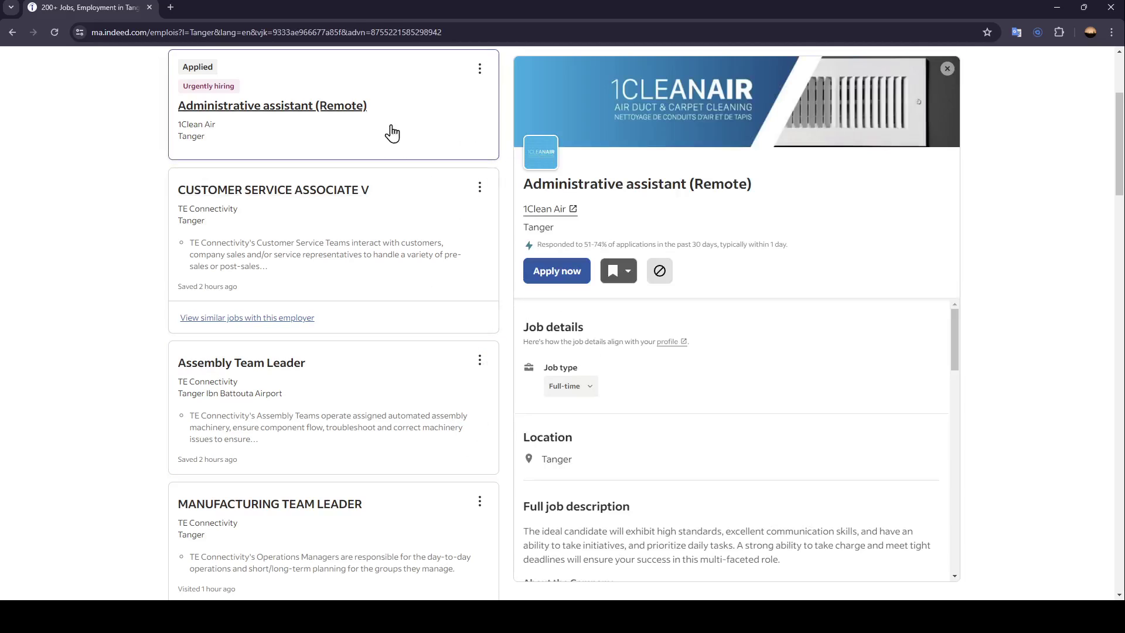
{"action": "left_click", "coordinate": [615, 281]}
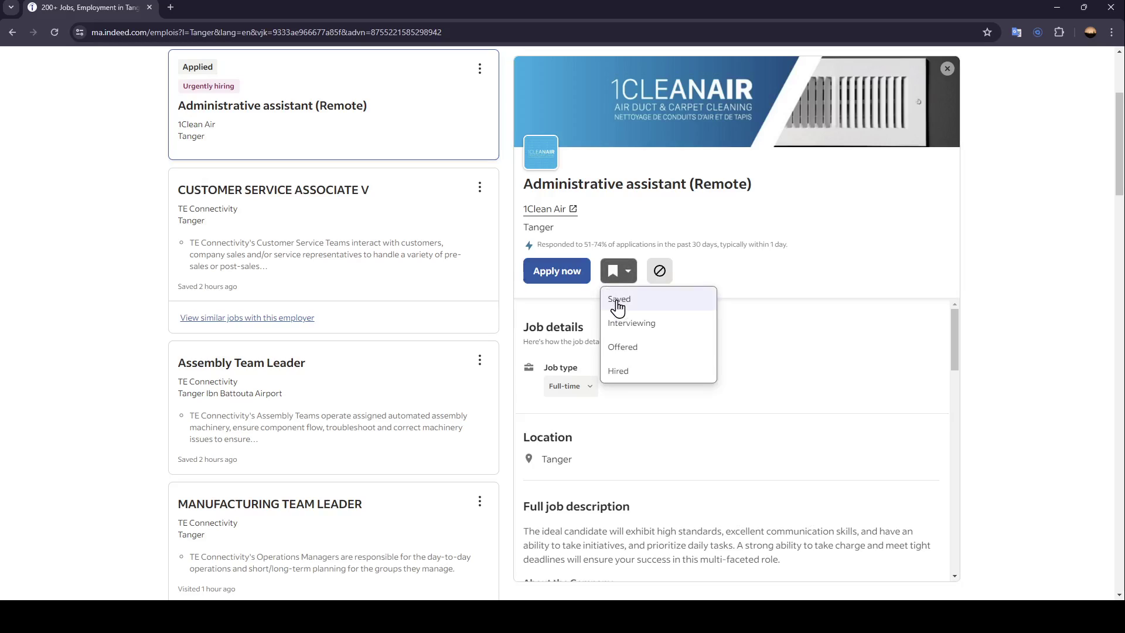
{"action": "left_click", "coordinate": [618, 298]}
Look over the other status options unchanged, then go to My jobs
{"action": "left_click", "coordinate": [616, 273]}
{"action": "left_click", "coordinate": [630, 279]}
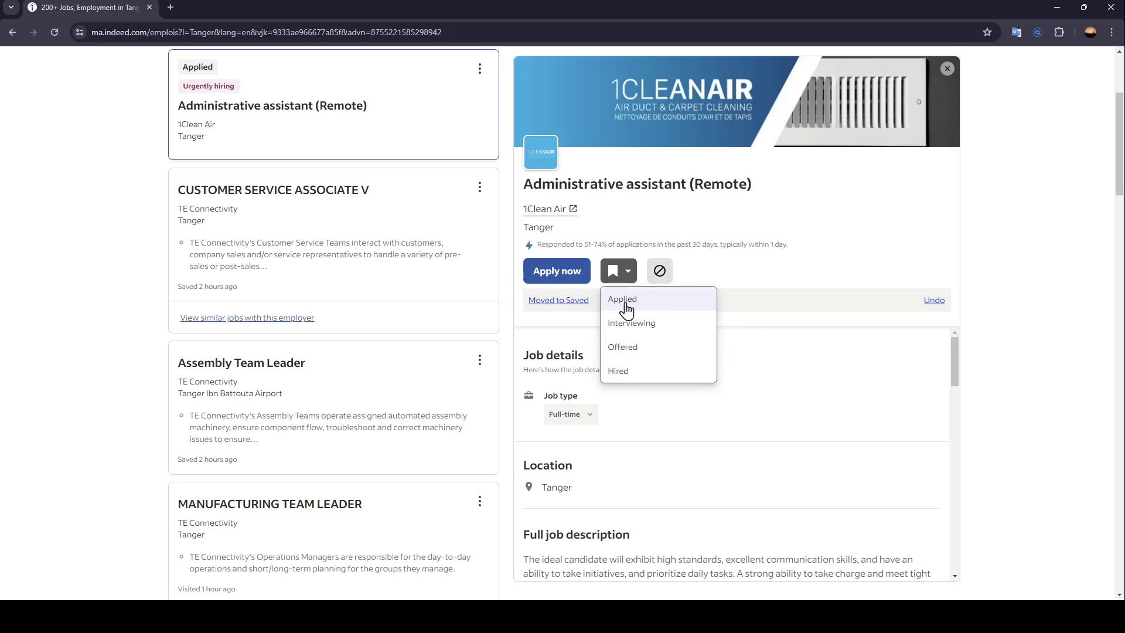
{"action": "left_click", "coordinate": [770, 246]}
{"action": "scroll", "coordinate": [563, 317], "scroll_direction": "up", "scroll_amount": 2}
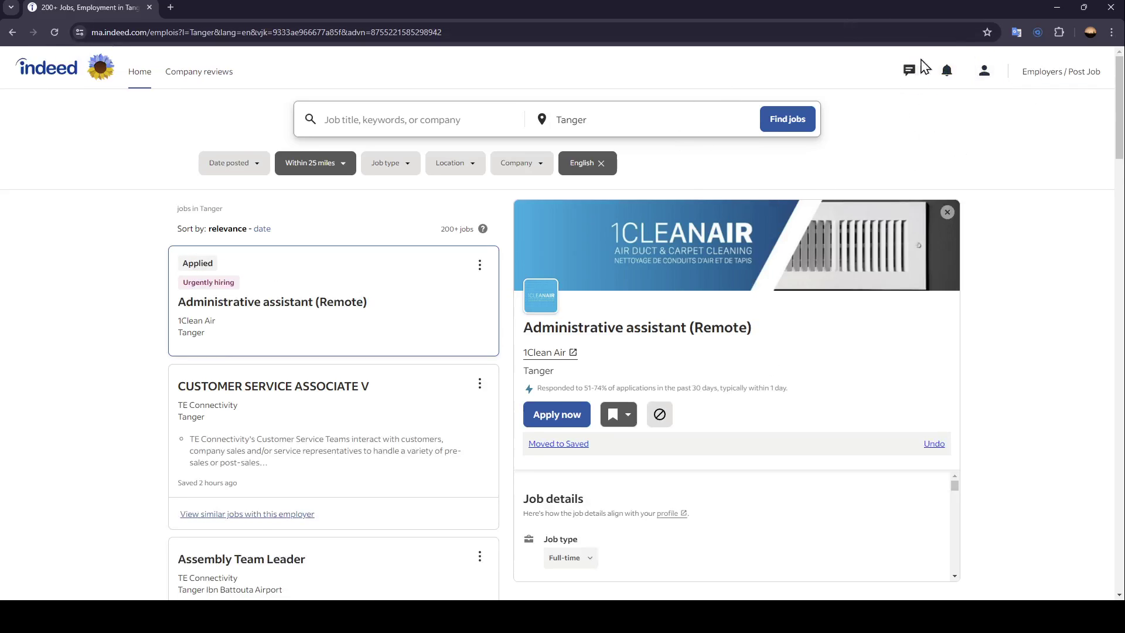
{"action": "left_click", "coordinate": [984, 72]}
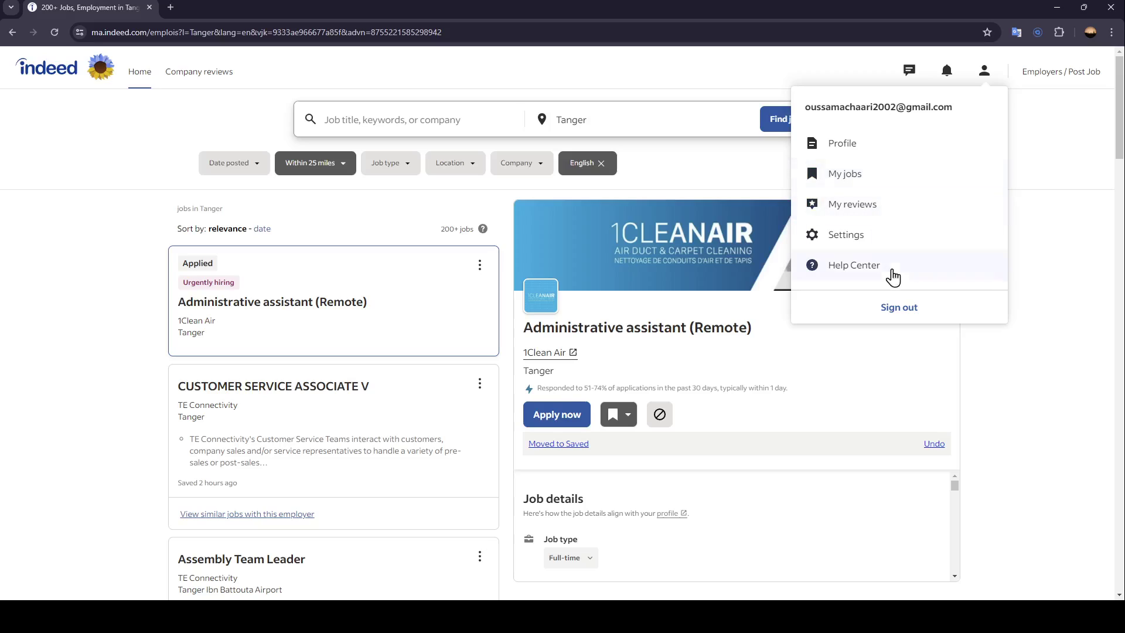
{"action": "left_click", "coordinate": [867, 174]}
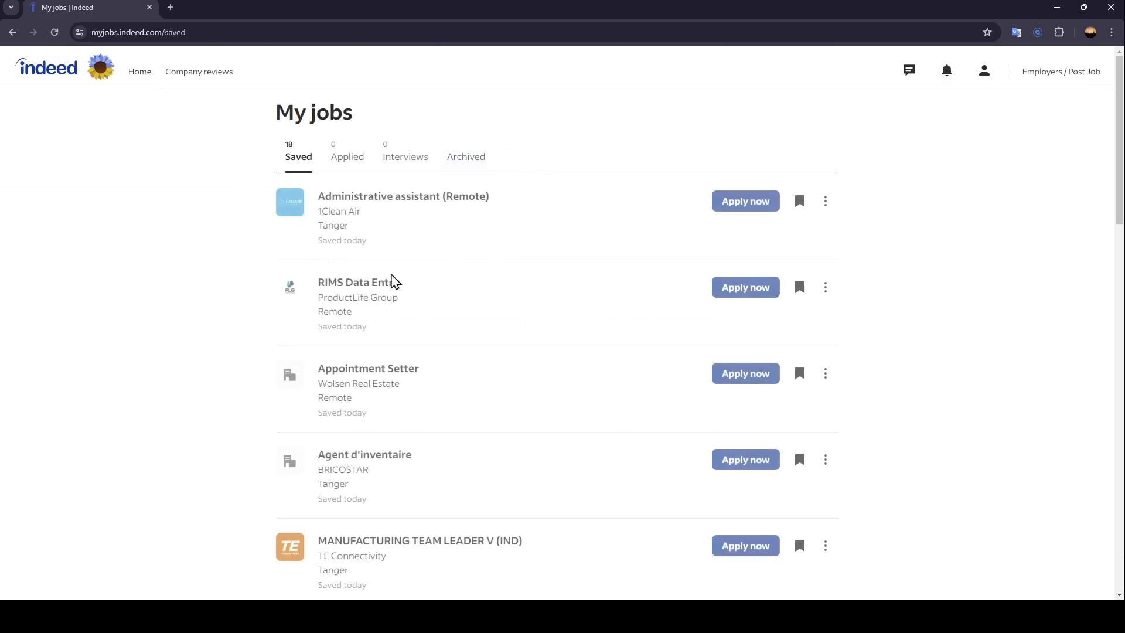
Check the Applied, Interviews and Archived tabs, then return to the Indeed home feed
{"action": "left_click", "coordinate": [344, 158]}
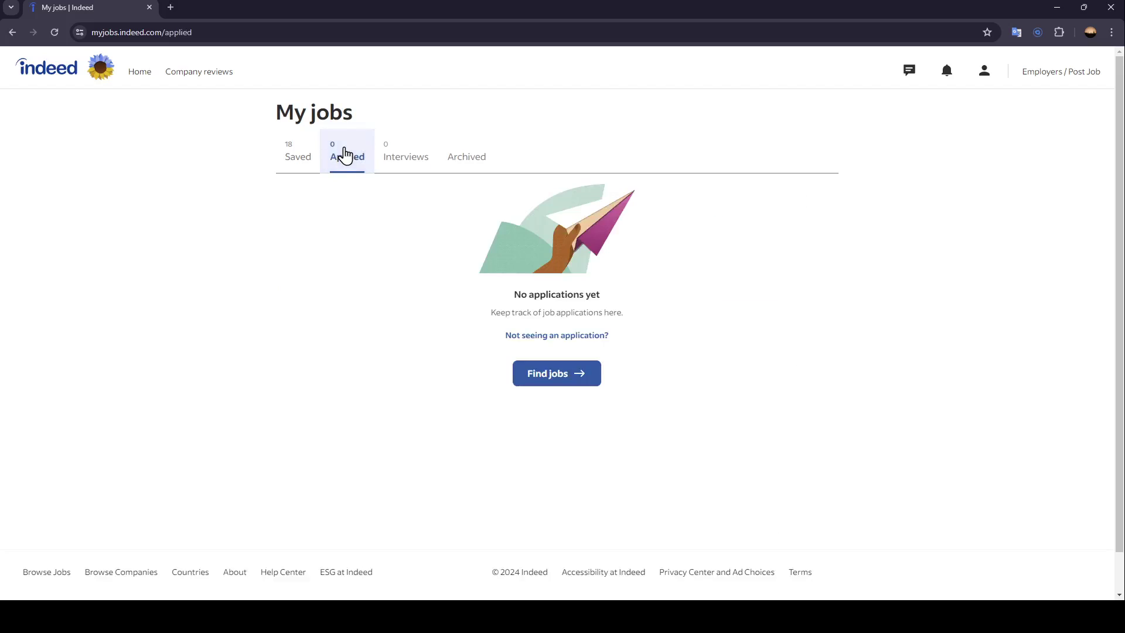
{"action": "left_click", "coordinate": [397, 161]}
{"action": "left_click", "coordinate": [467, 159]}
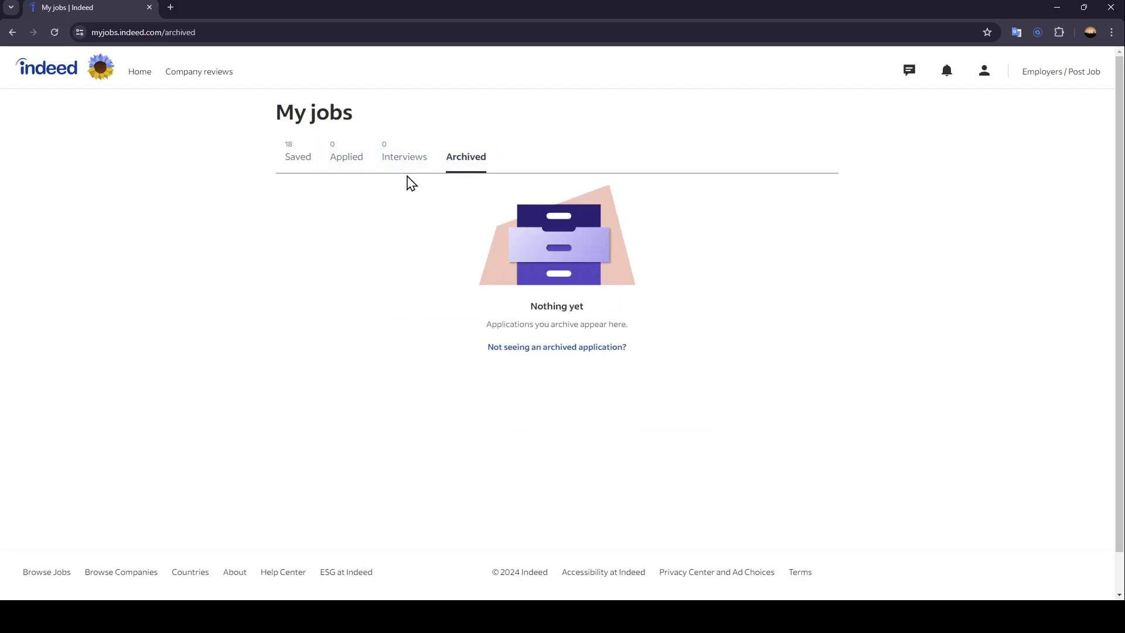
{"action": "left_click", "coordinate": [352, 162]}
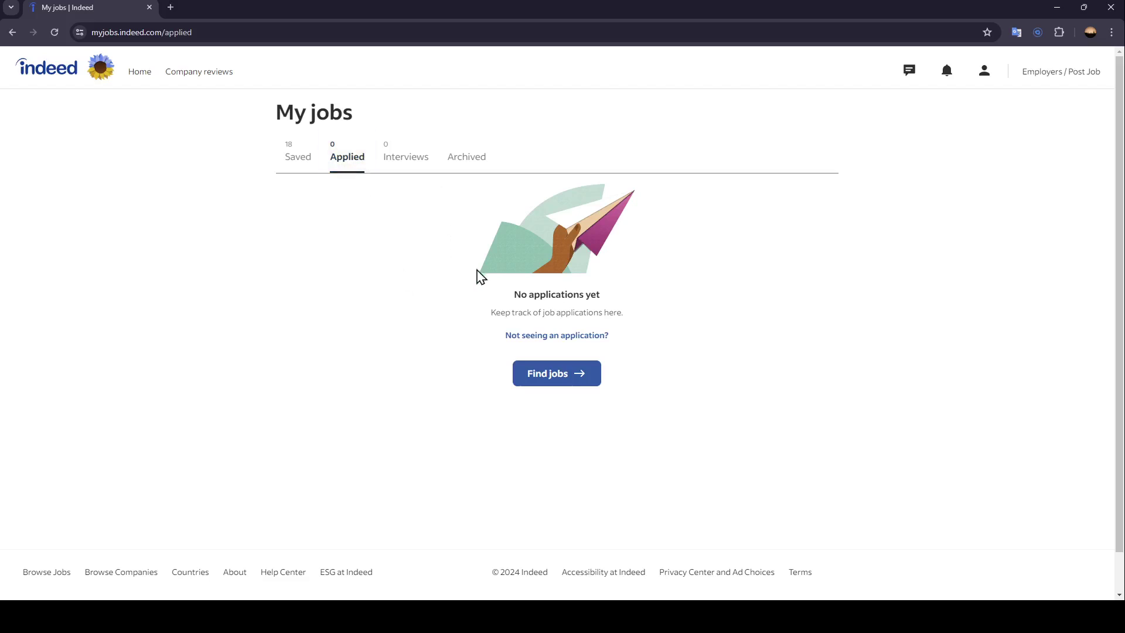
{"action": "key", "text": "shift+Tab"}
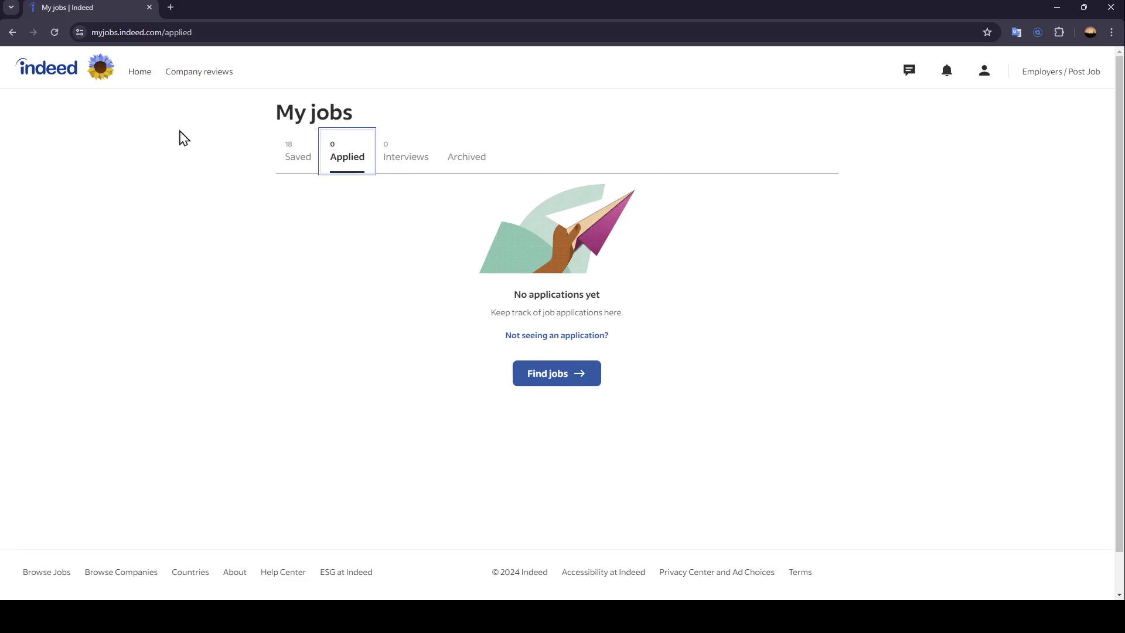
{"action": "left_click", "coordinate": [71, 76]}
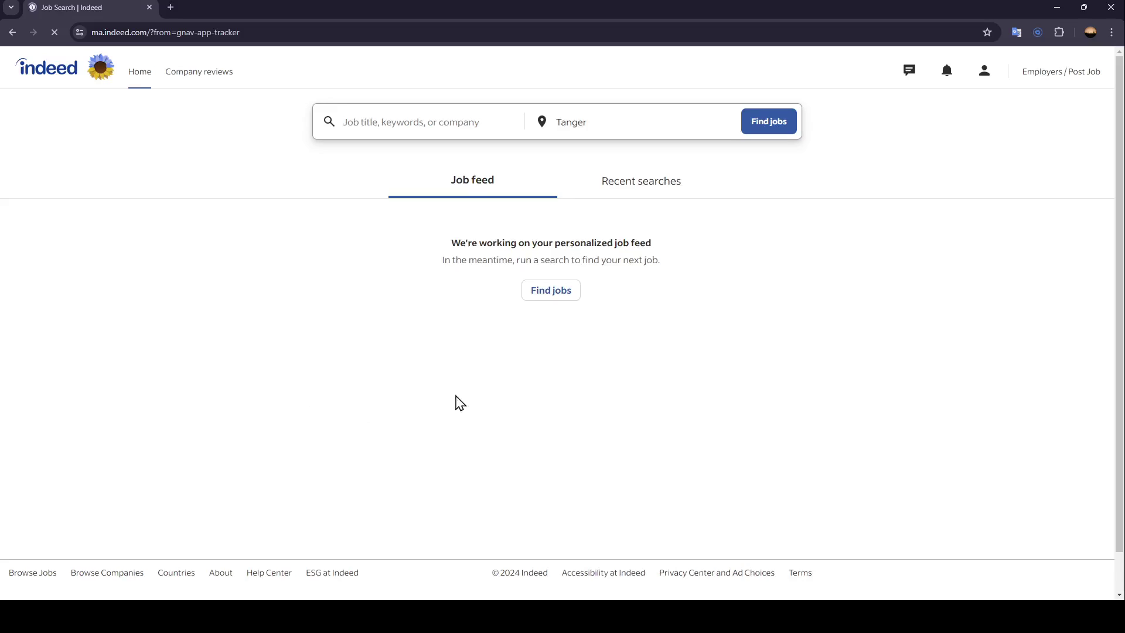